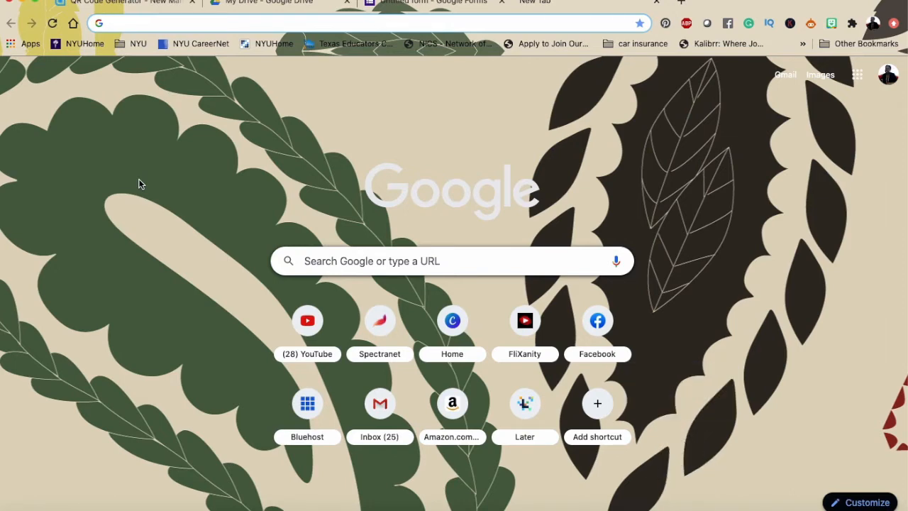
# Search Google for 'QR code generator'
pyautogui.write('QR code gene')
pyautogui.press('Return')
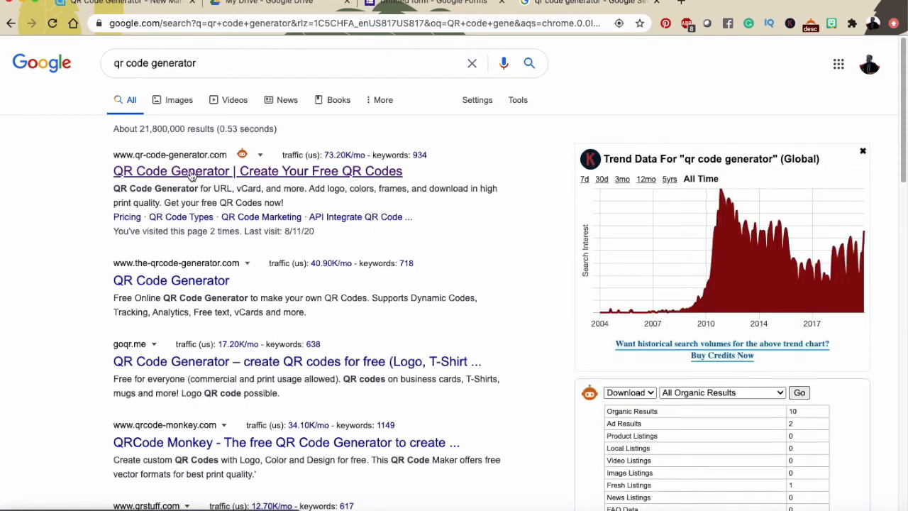
# Open qr-code-generator.com from the results and place the cursor in its content field
pyautogui.click(192, 171)
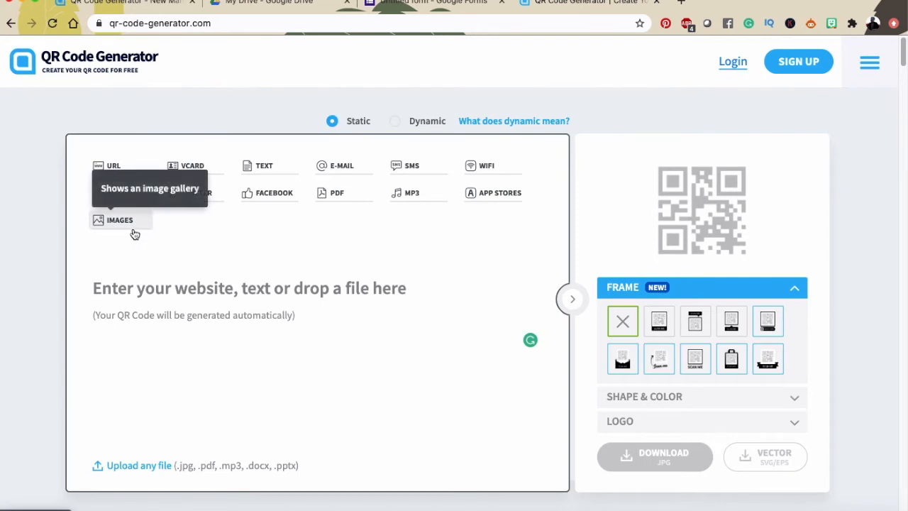
pyautogui.click(295, 247)
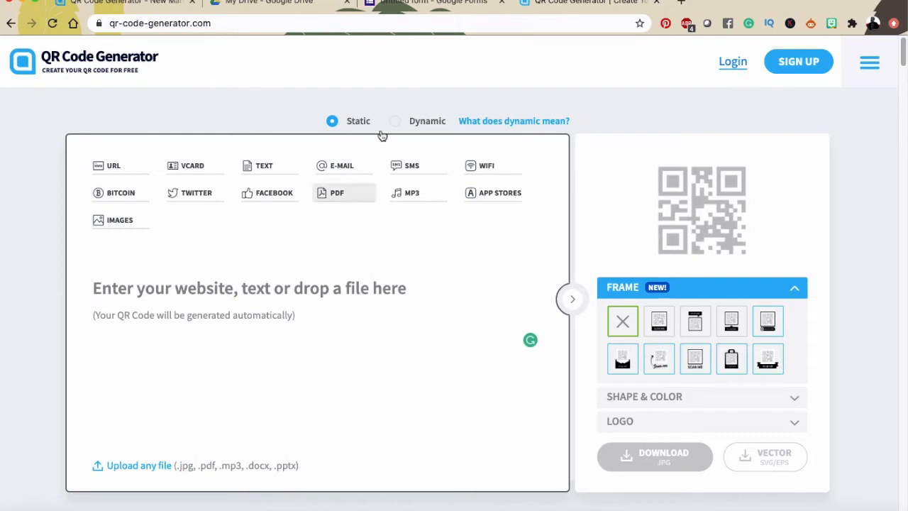
# Return to the Meet The Teacher Sign-In Sheet form and scroll to the student name question
pyautogui.click(429, 5)
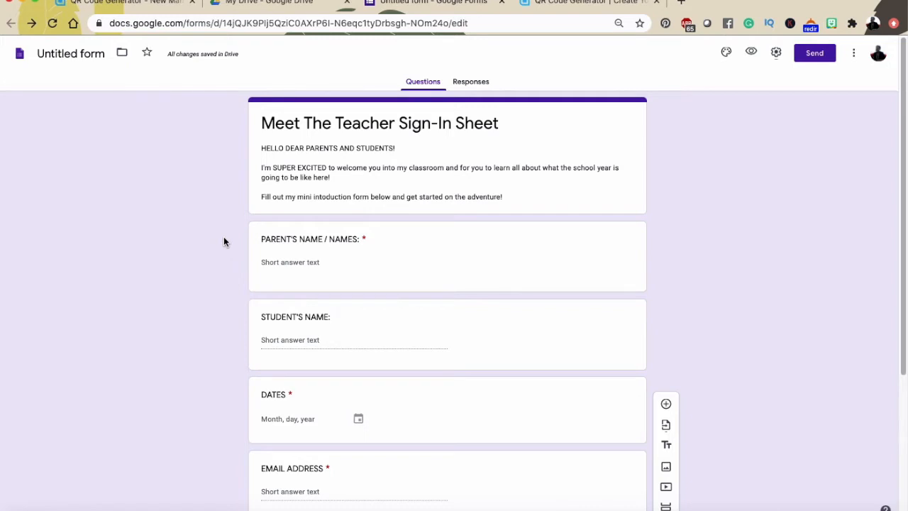
pyautogui.scroll(-3, 223, 241)
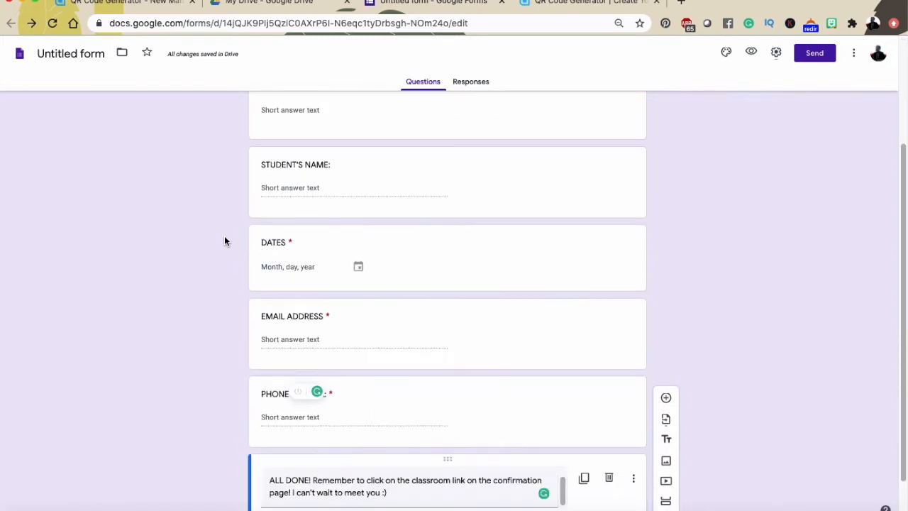
pyautogui.scroll(3, 223, 242)
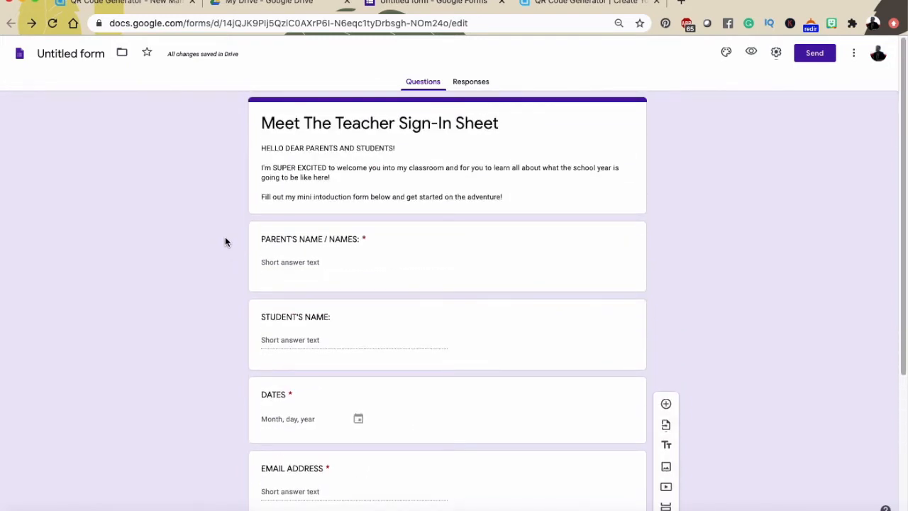
pyautogui.scroll(-1, 225, 242)
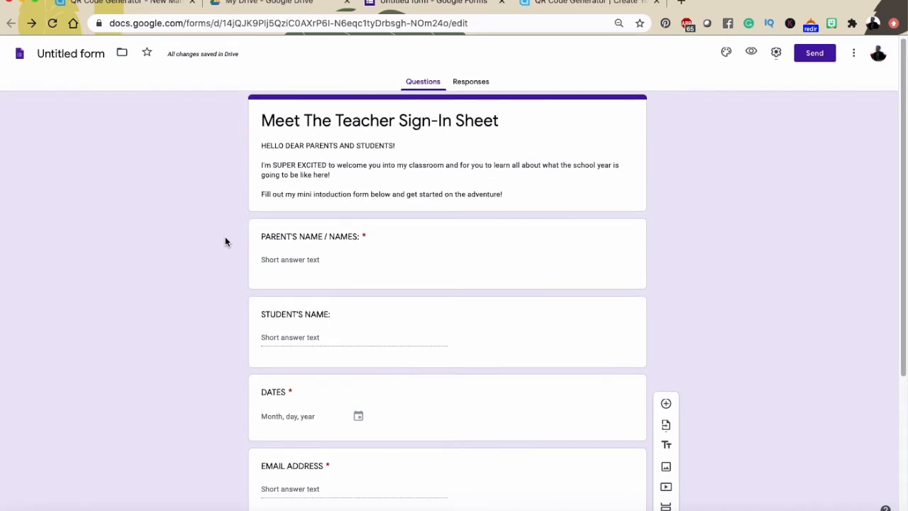
pyautogui.scroll(-2, 225, 242)
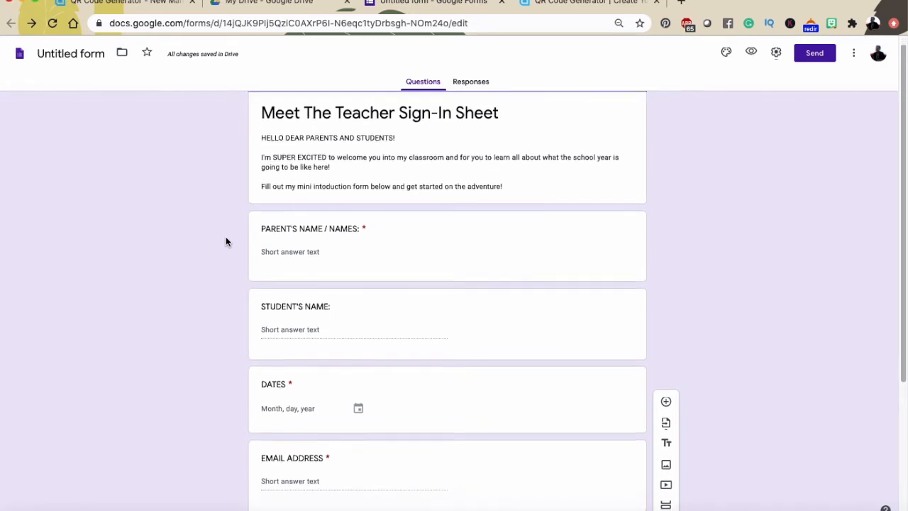
# Turn on Required for the STUDENT'S NAME question and review the form
pyautogui.click(553, 267)
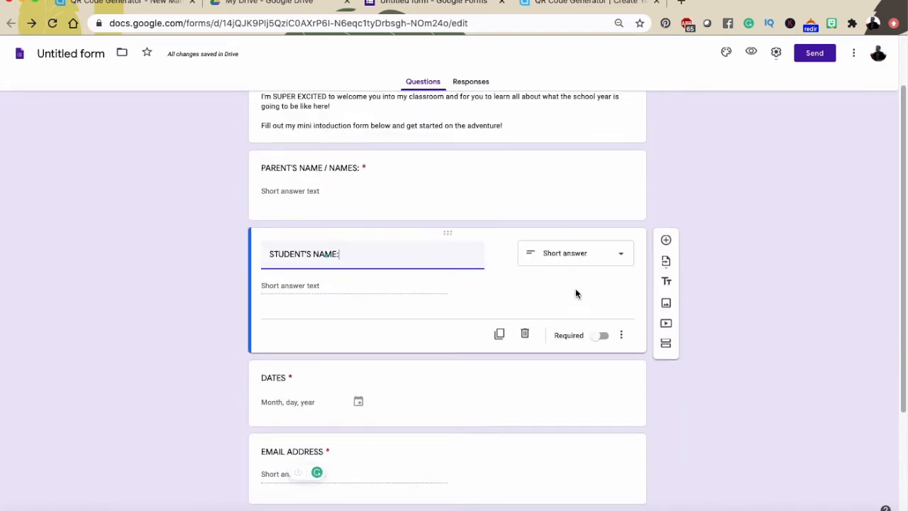
pyautogui.click(601, 335)
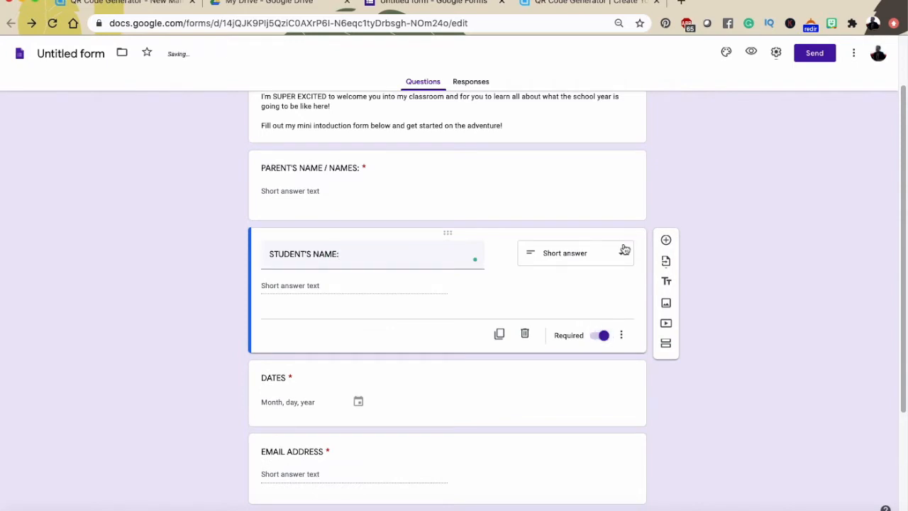
pyautogui.scroll(2, 548, 154)
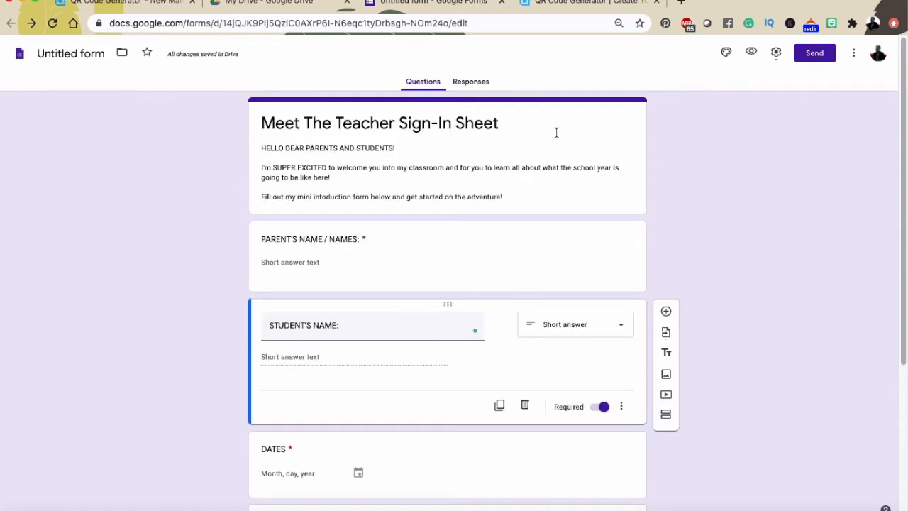
pyautogui.click(547, 153)
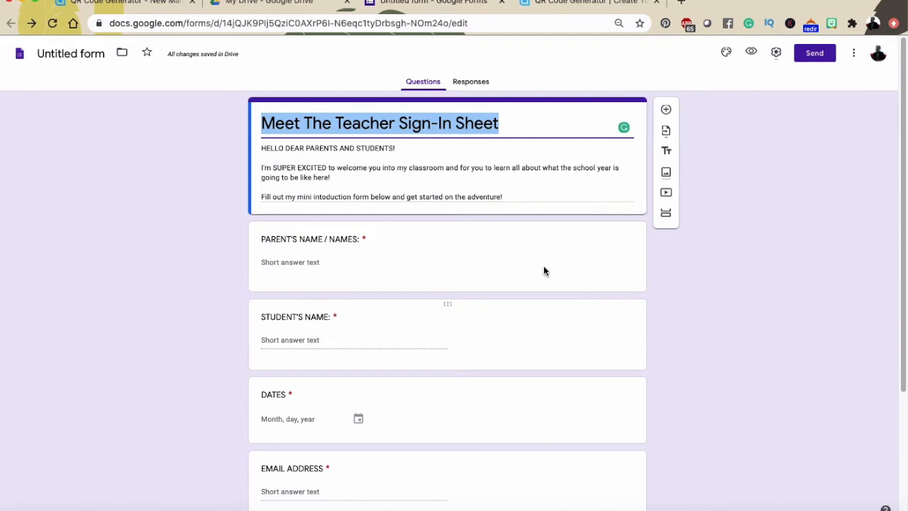
pyautogui.scroll(-2, 734, 357)
pyautogui.scroll(3, 729, 354)
pyautogui.scroll(-3, 674, 320)
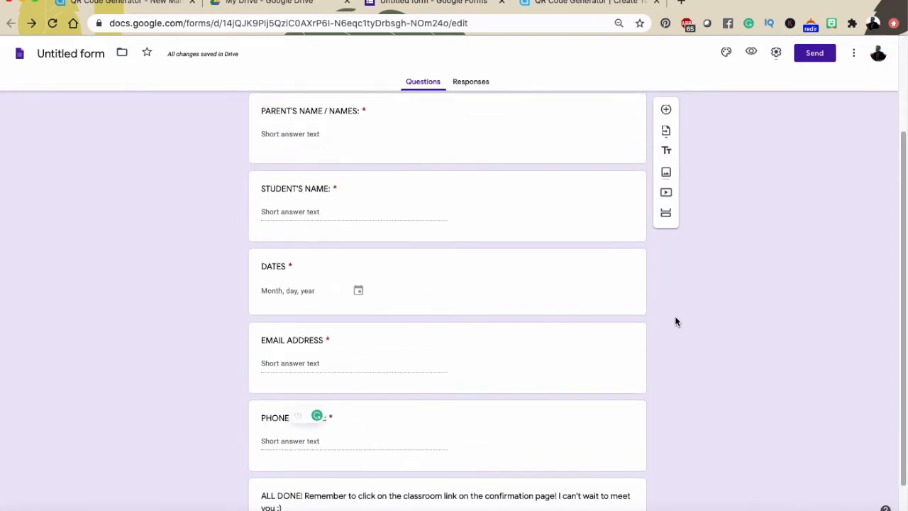
pyautogui.scroll(3, 676, 320)
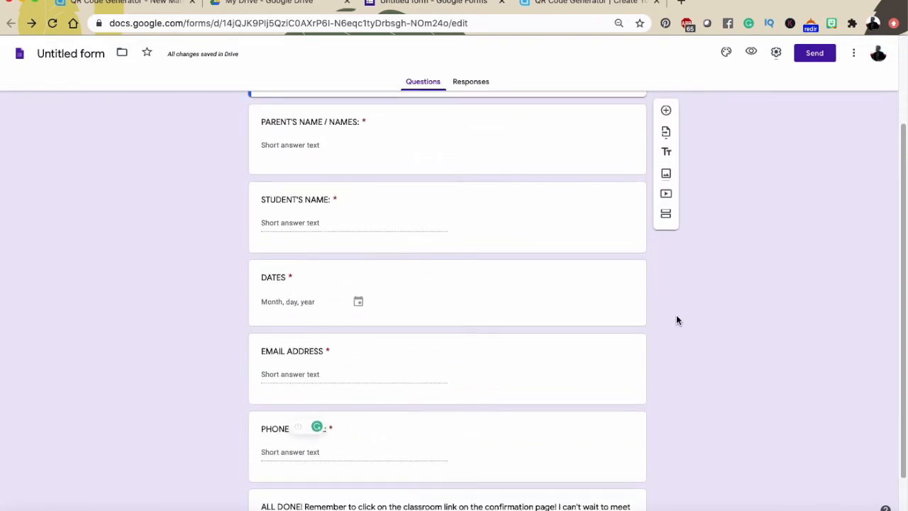
# Upload the classroom welcome banner from Downloads as the form's header image
pyautogui.click(726, 53)
pyautogui.click(789, 157)
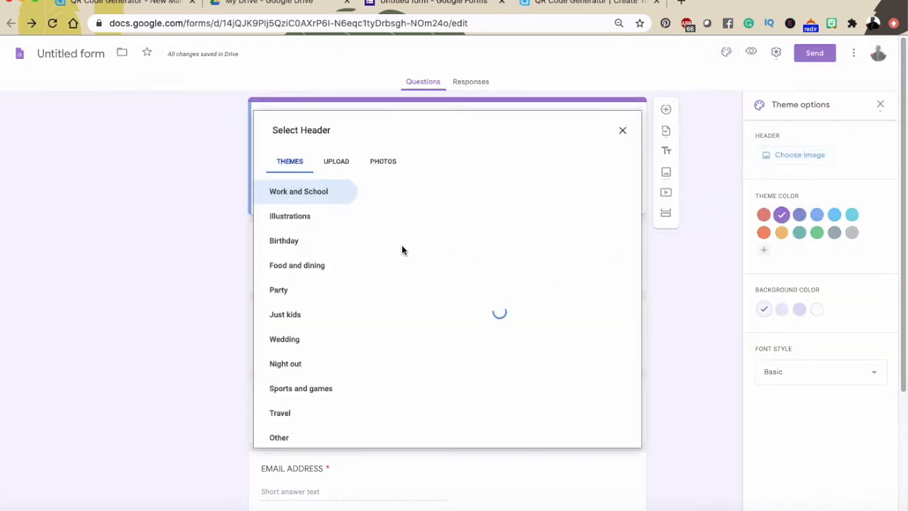
pyautogui.click(334, 164)
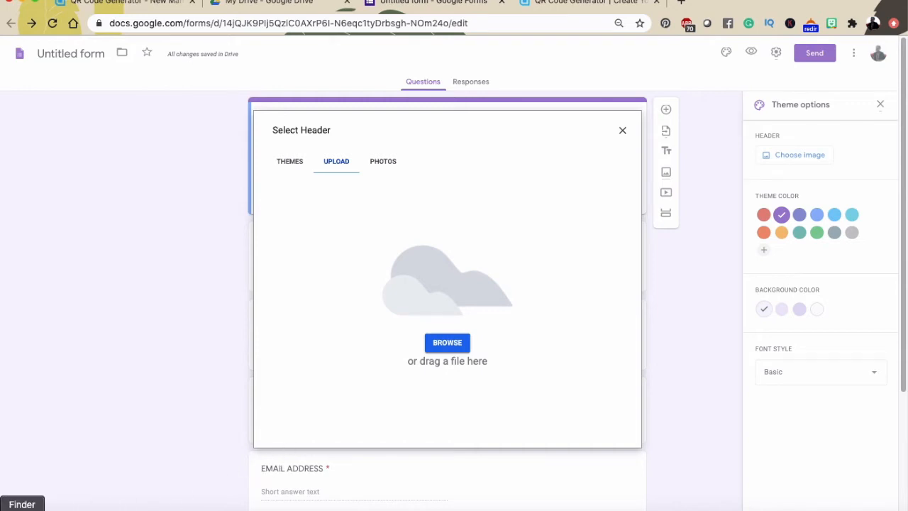
pyautogui.rightClick(22, 507)
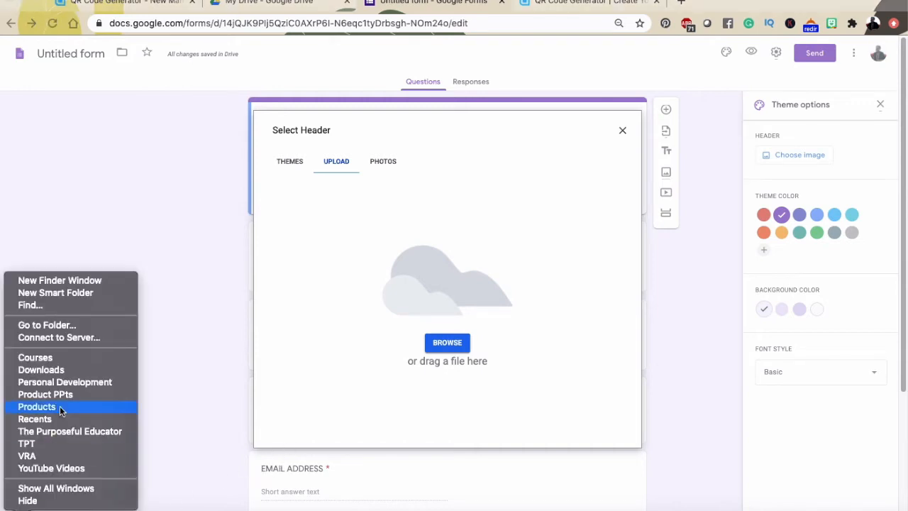
pyautogui.click(73, 369)
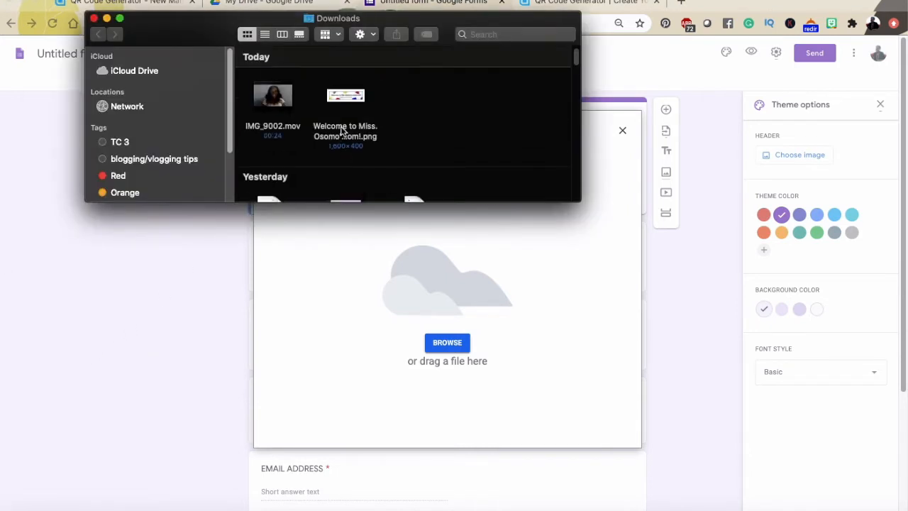
pyautogui.moveTo(356, 100); pyautogui.dragTo(473, 315)
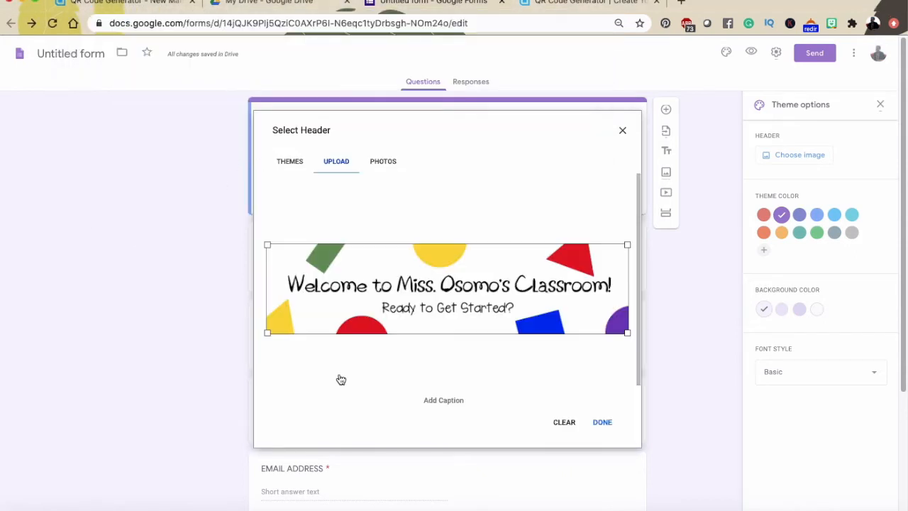
pyautogui.click(603, 424)
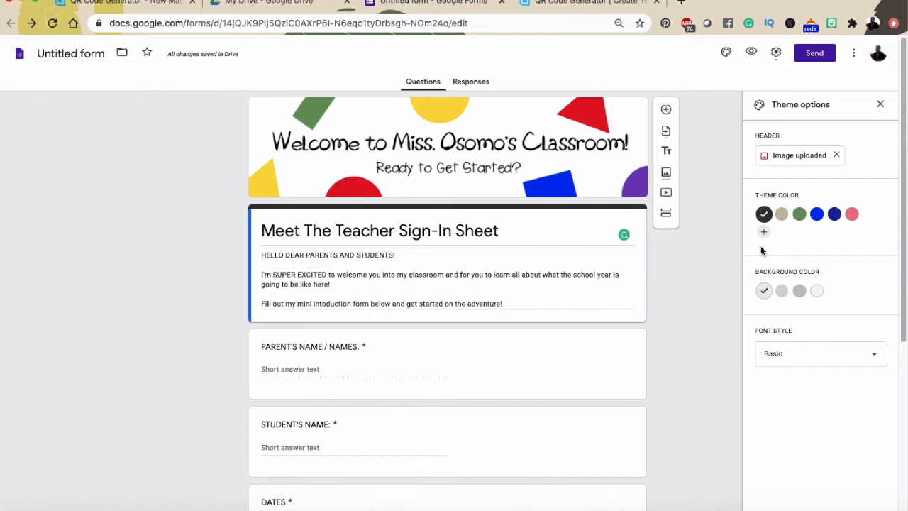
# Set the form's theme colour to pink and scroll through to review it
pyautogui.click(853, 217)
pyautogui.click(836, 215)
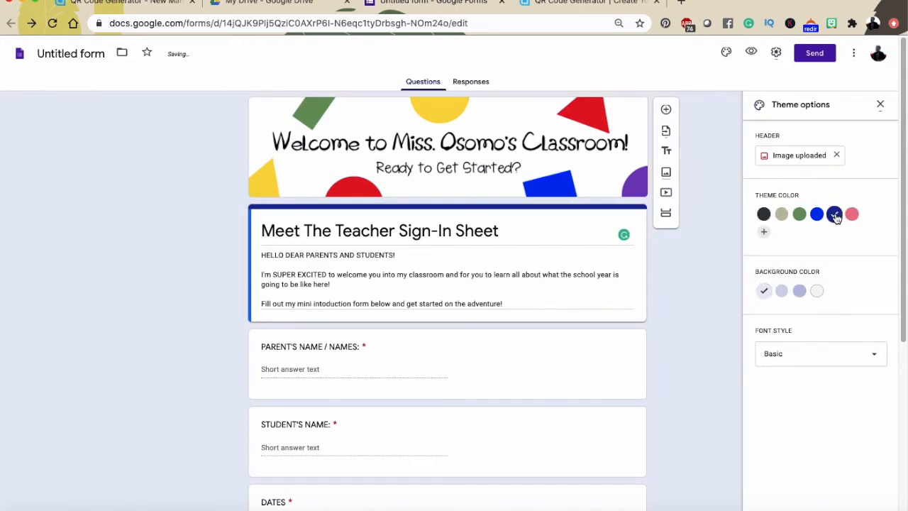
pyautogui.click(851, 215)
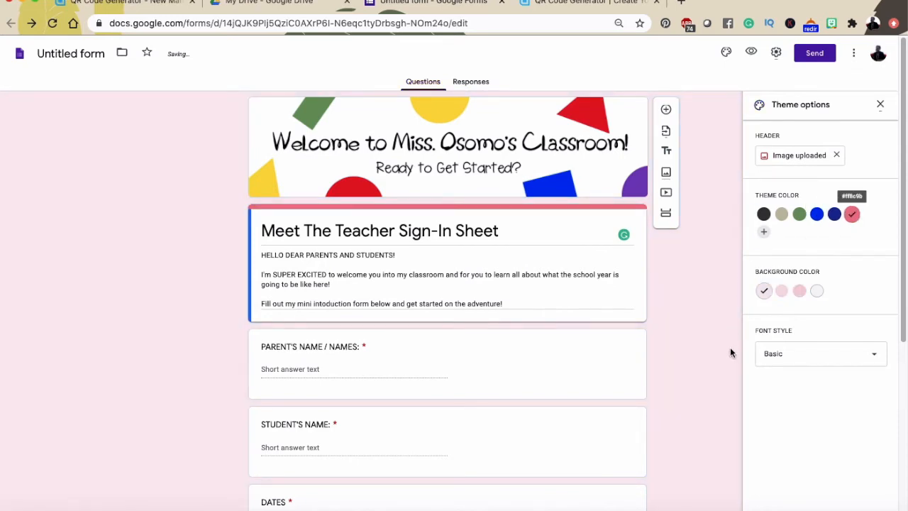
pyautogui.scroll(-4, 731, 349)
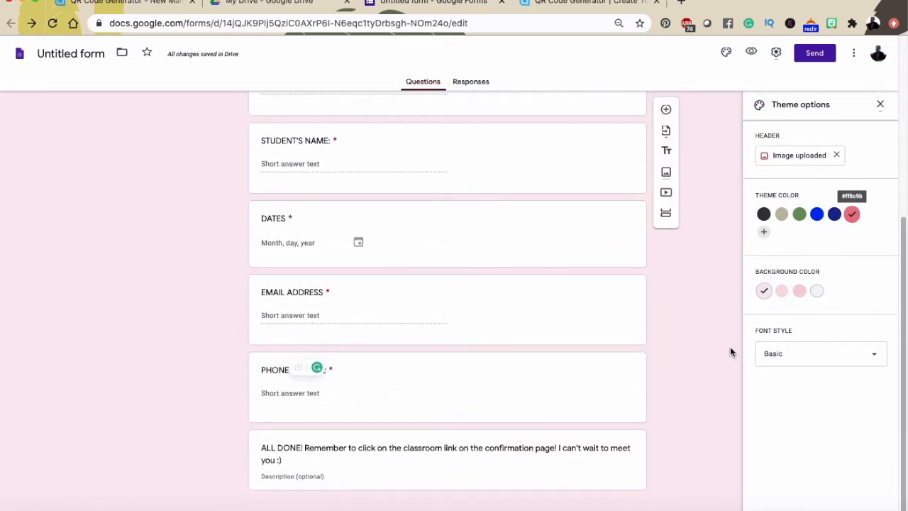
pyautogui.scroll(4, 730, 346)
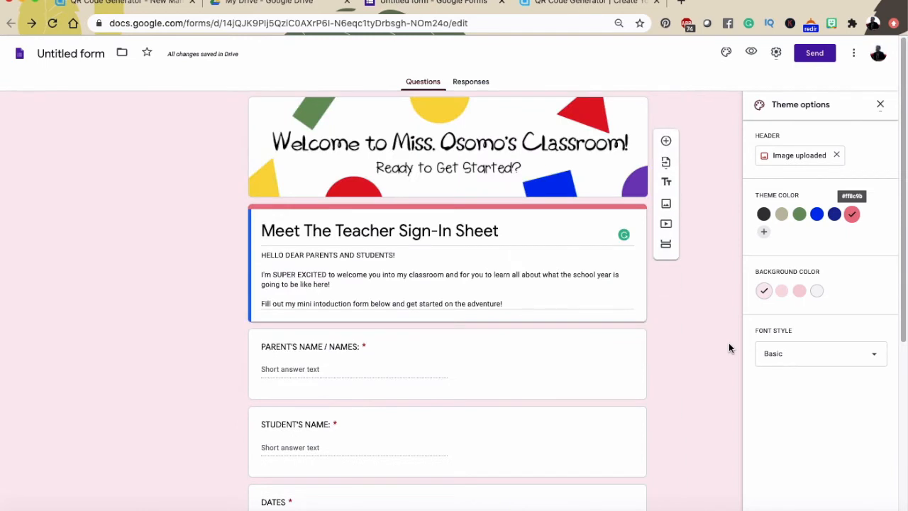
# Enable Collect email addresses, Limit to 1 response and Edit after submit, then save the settings
pyautogui.click(777, 52)
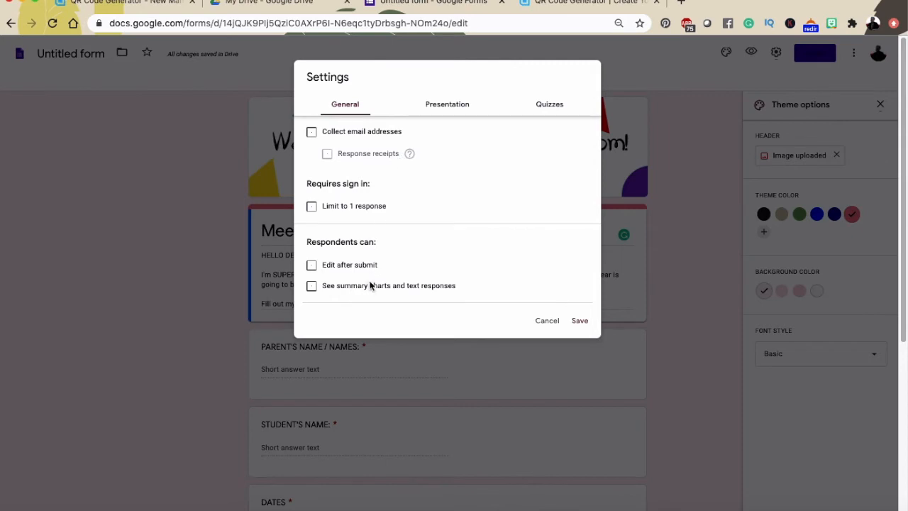
pyautogui.click(311, 208)
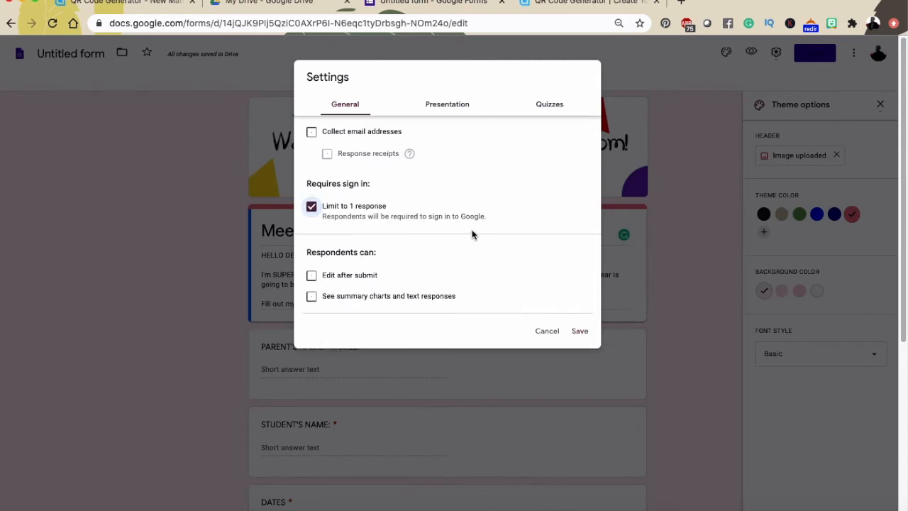
pyautogui.click(313, 276)
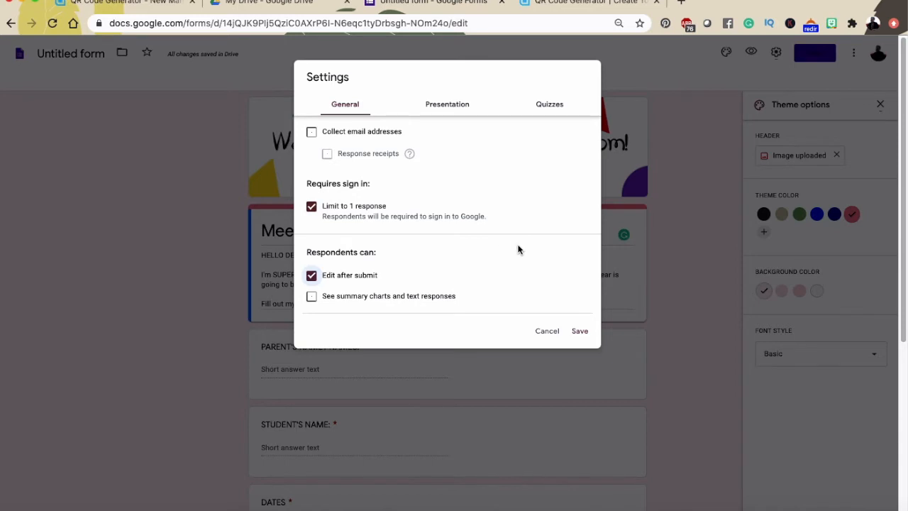
pyautogui.click(311, 132)
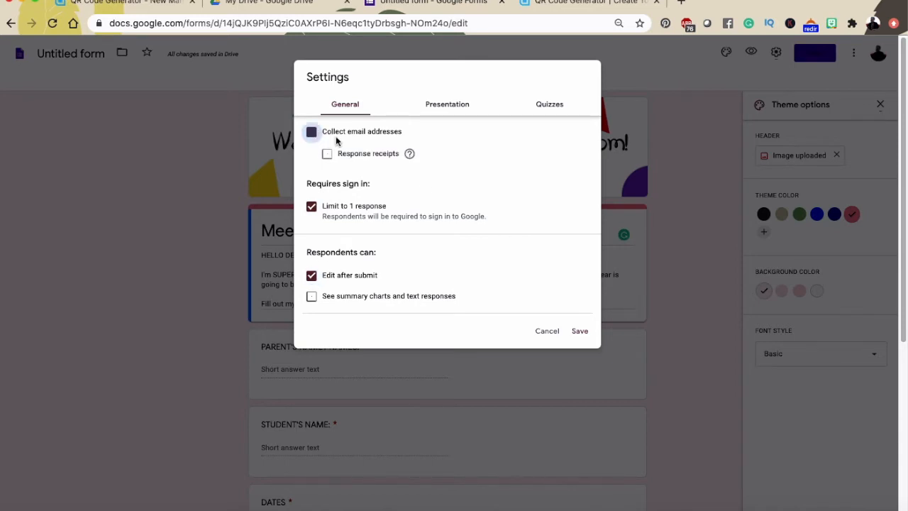
pyautogui.click(449, 105)
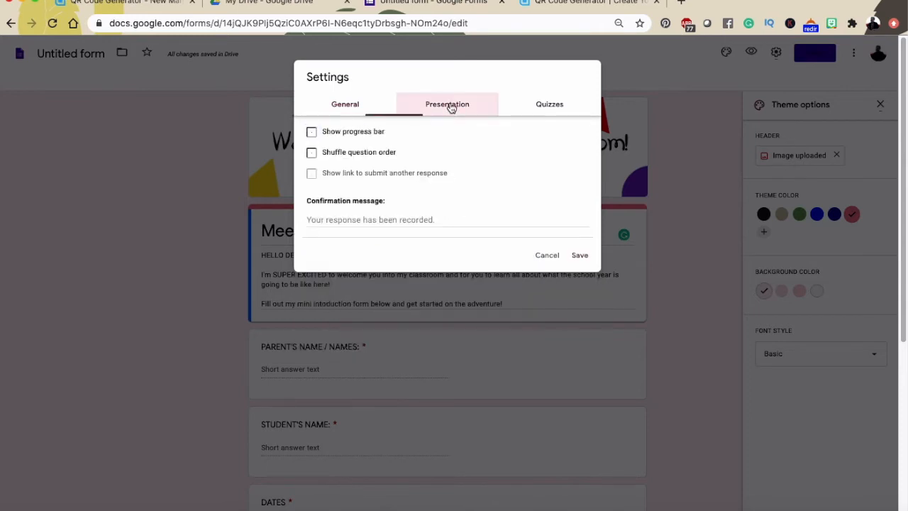
pyautogui.click(538, 107)
pyautogui.click(347, 103)
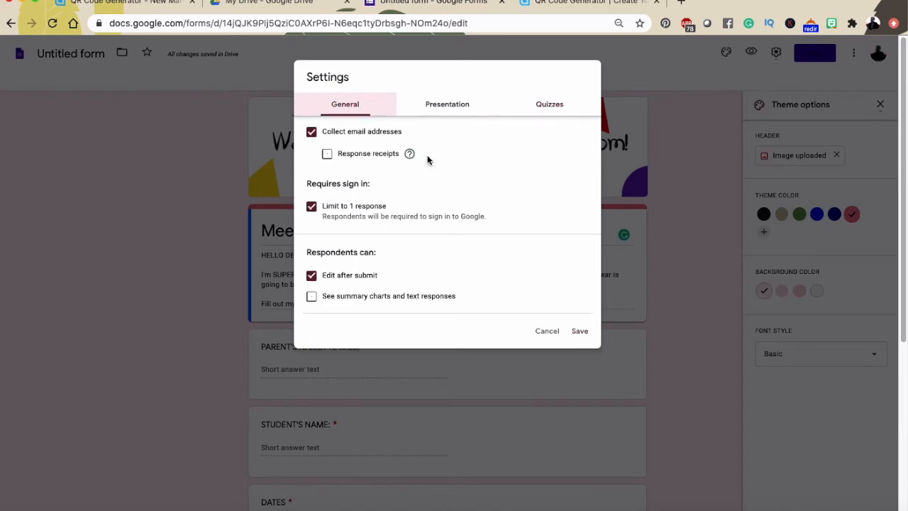
pyautogui.click(581, 330)
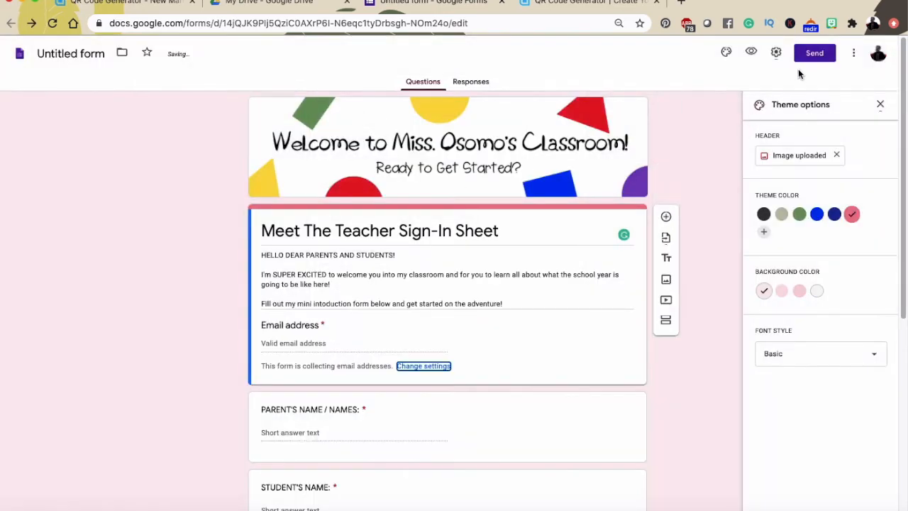
pyautogui.click(814, 54)
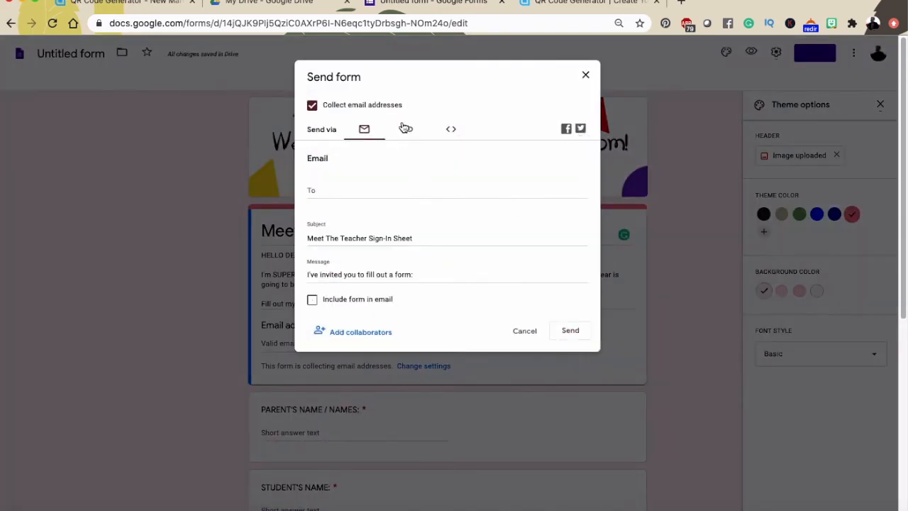
# Shorten the form's link to a forms.gle URL and copy it
pyautogui.click(407, 129)
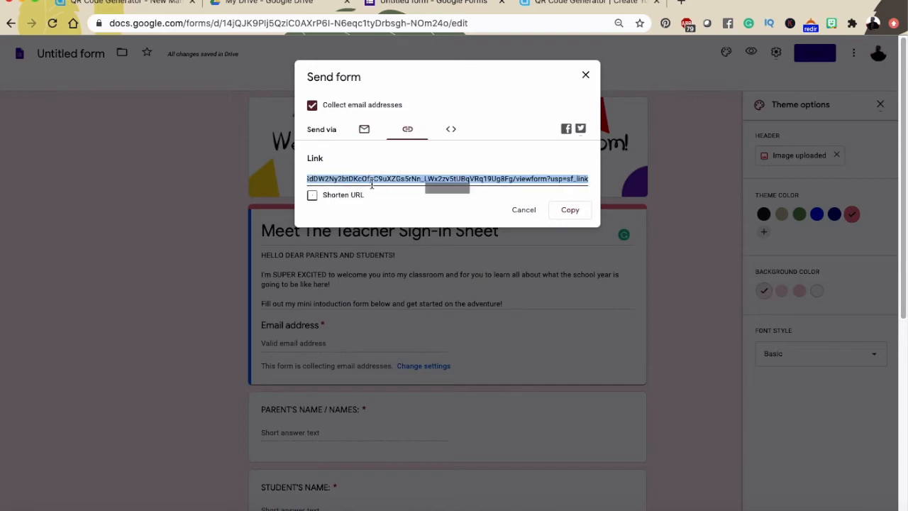
pyautogui.click(312, 194)
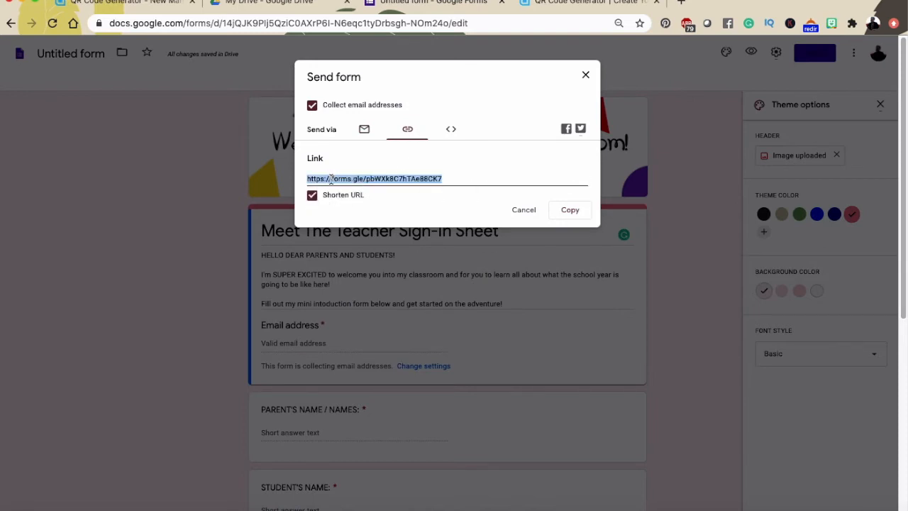
pyautogui.rightClick(331, 179)
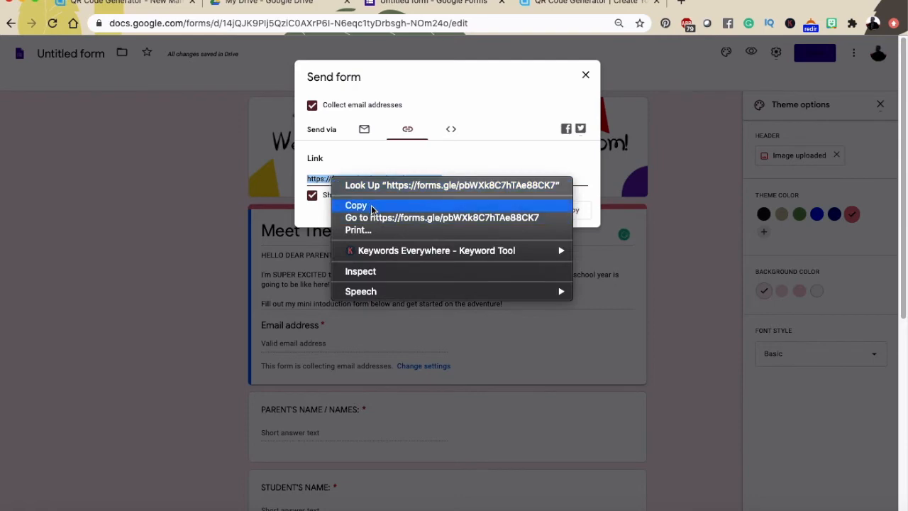
pyautogui.click(371, 206)
pyautogui.click(586, 76)
# Paste the short form link into QR Code Generator and apply the SCAN ME frame
pyautogui.click(591, 9)
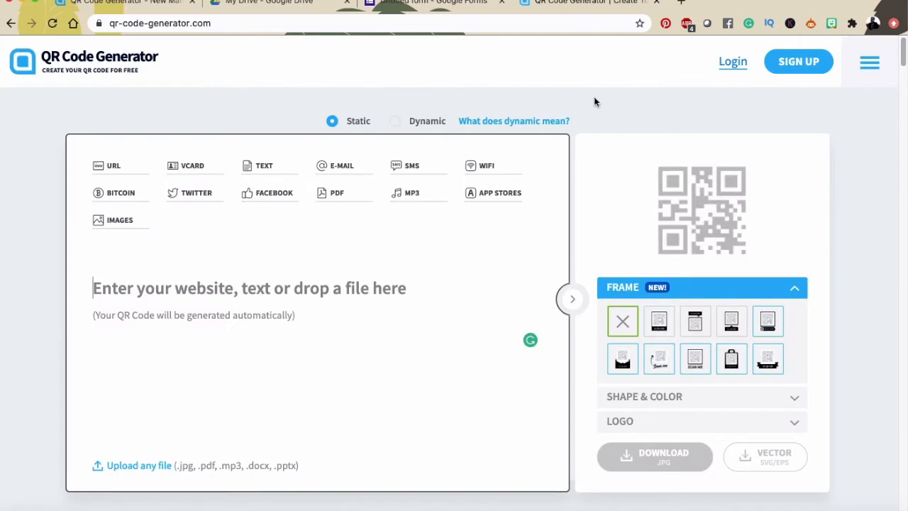
pyautogui.rightClick(364, 289)
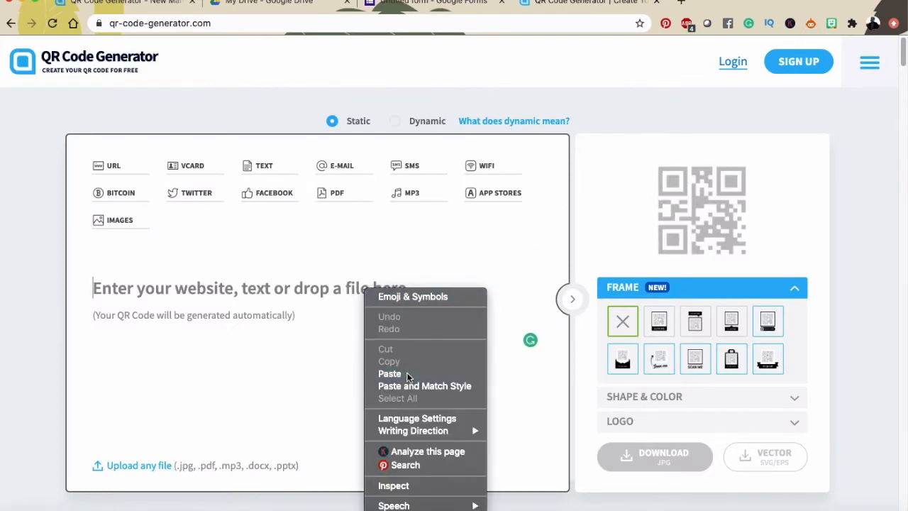
pyautogui.click(408, 374)
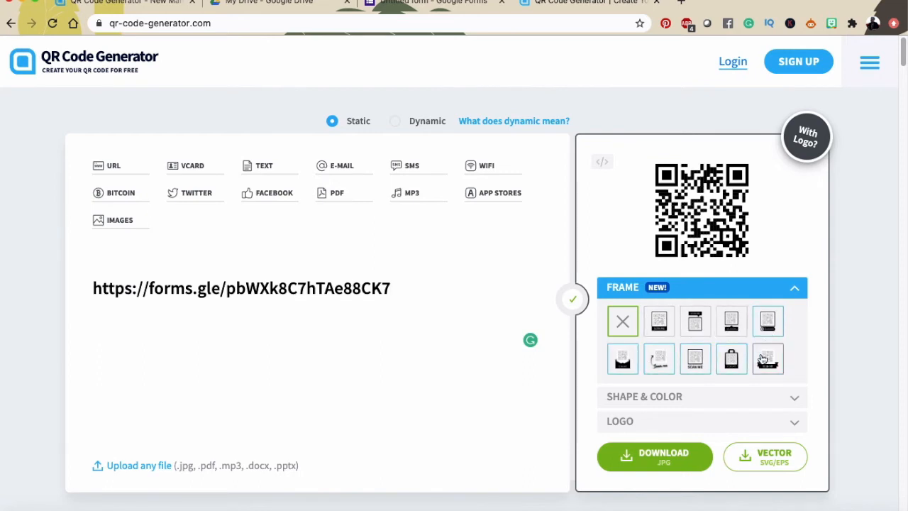
pyautogui.click(667, 330)
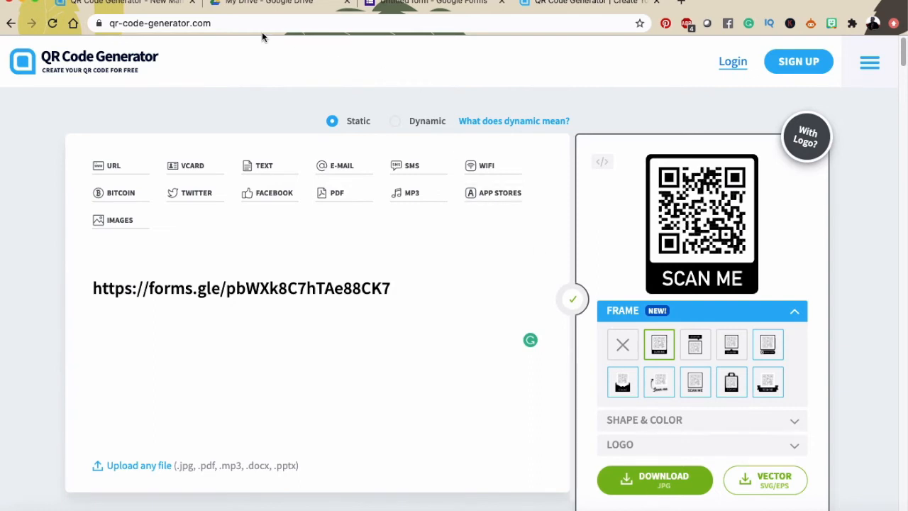
pyautogui.click(135, 2)
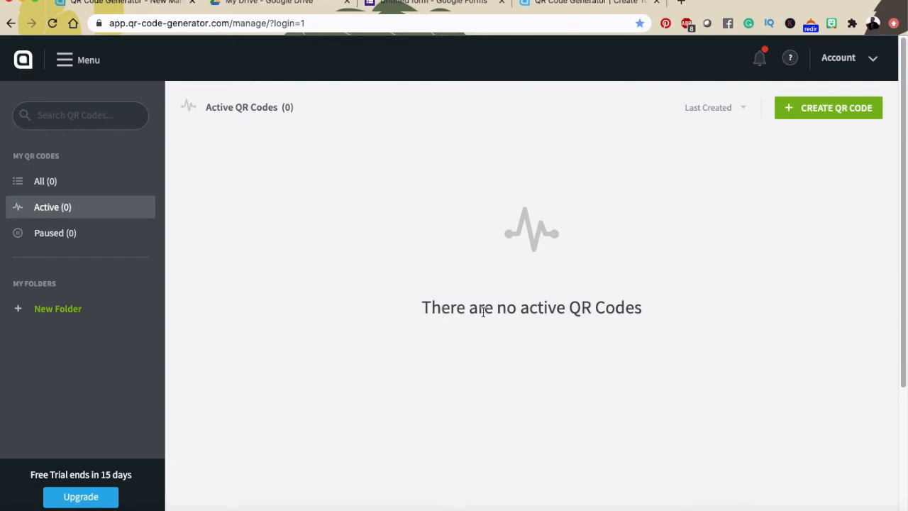
pyautogui.click(830, 110)
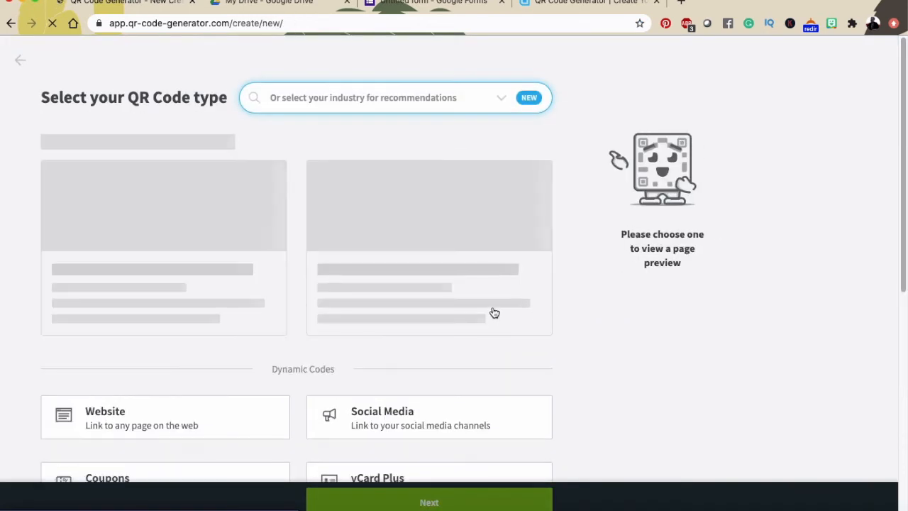
pyautogui.scroll(-5, 495, 313)
pyautogui.scroll(-2, 489, 314)
pyautogui.scroll(5, 469, 314)
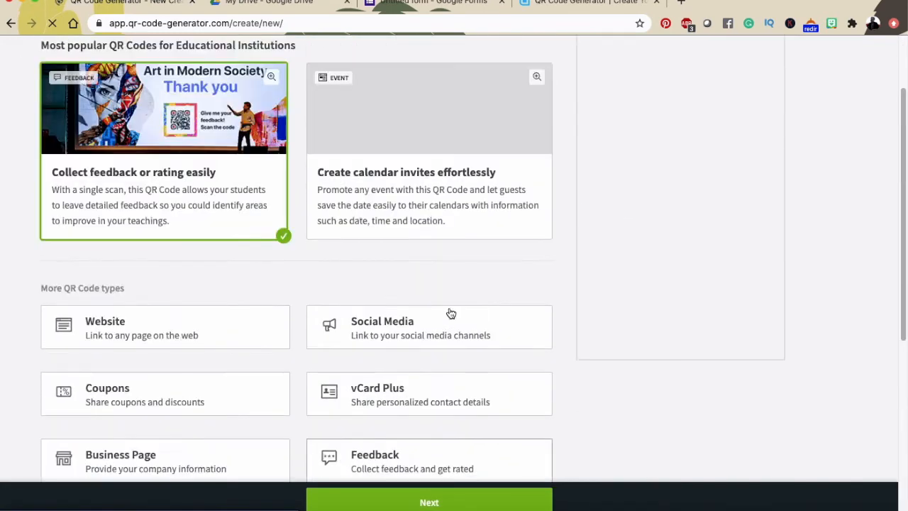
pyautogui.click(201, 333)
pyautogui.scroll(2, 198, 391)
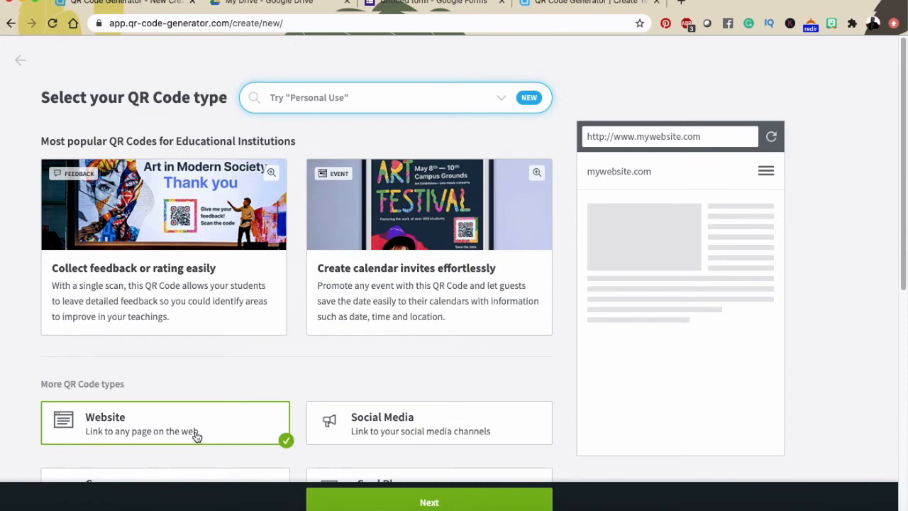
pyautogui.click(429, 502)
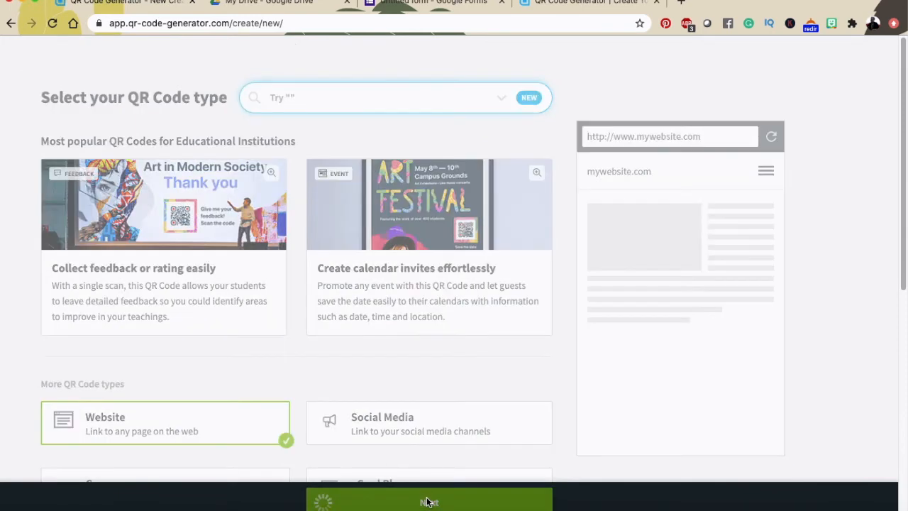
pyautogui.rightClick(298, 228)
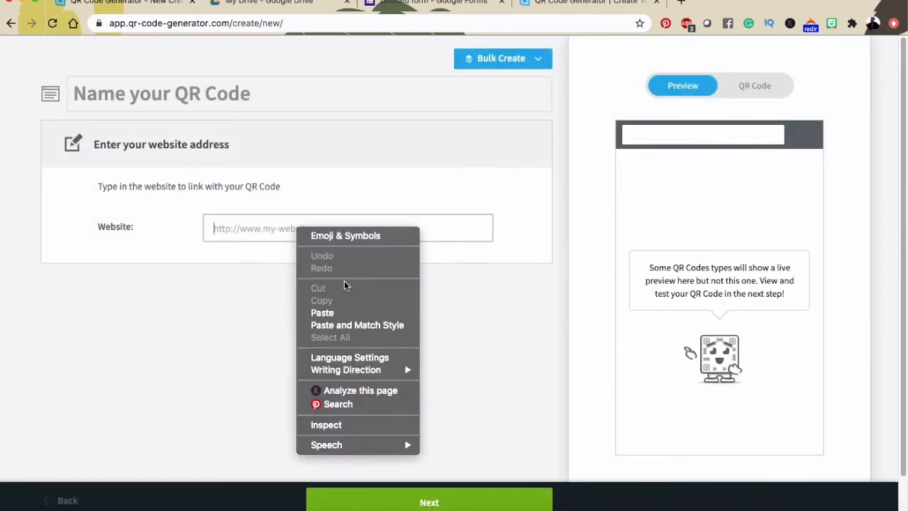
pyautogui.click(358, 313)
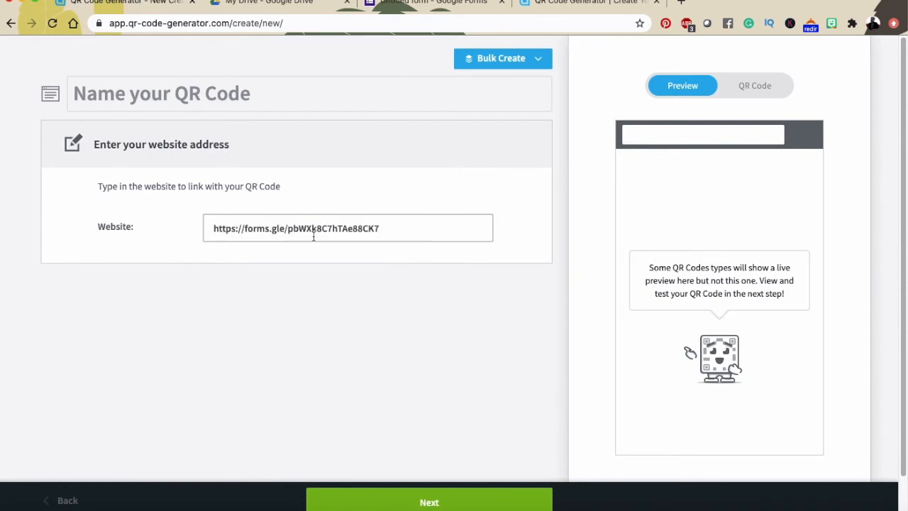
pyautogui.click(421, 503)
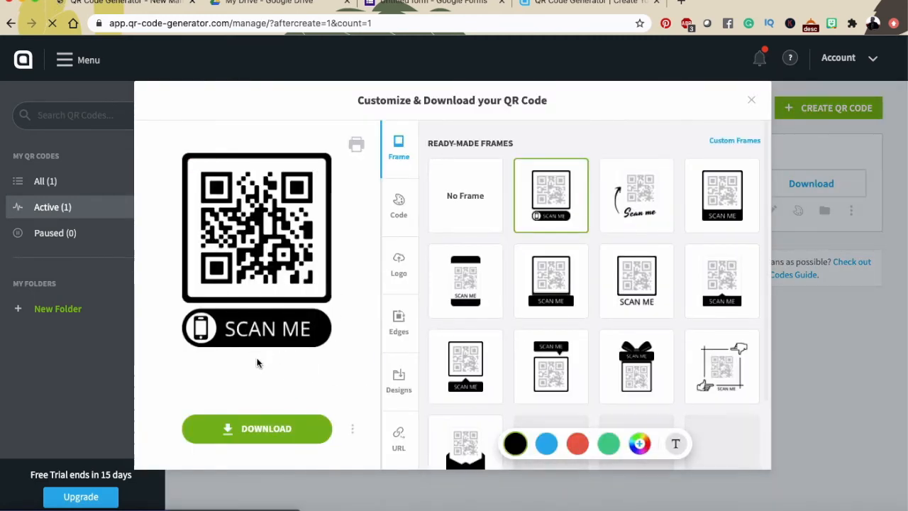
# Apply the envelope SCAN ME frame in red and download the code as frame.png
pyautogui.scroll(-3, 537, 368)
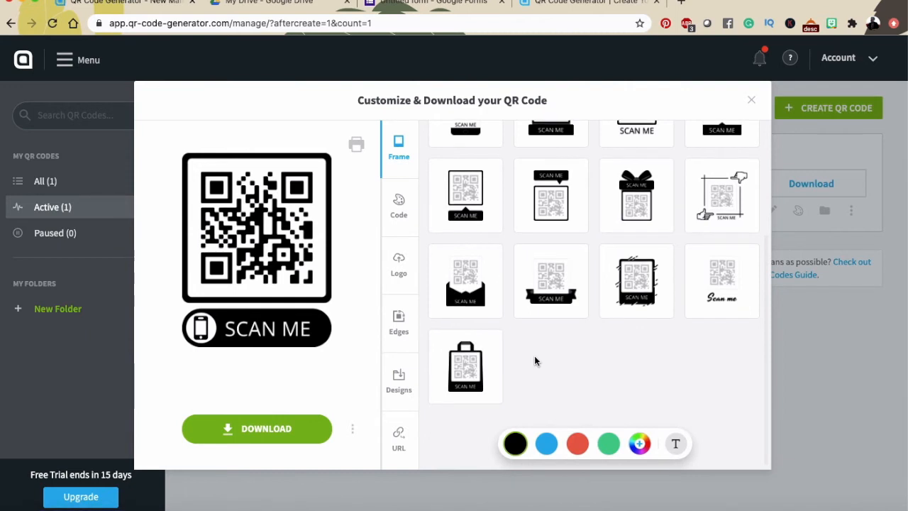
pyautogui.click(457, 276)
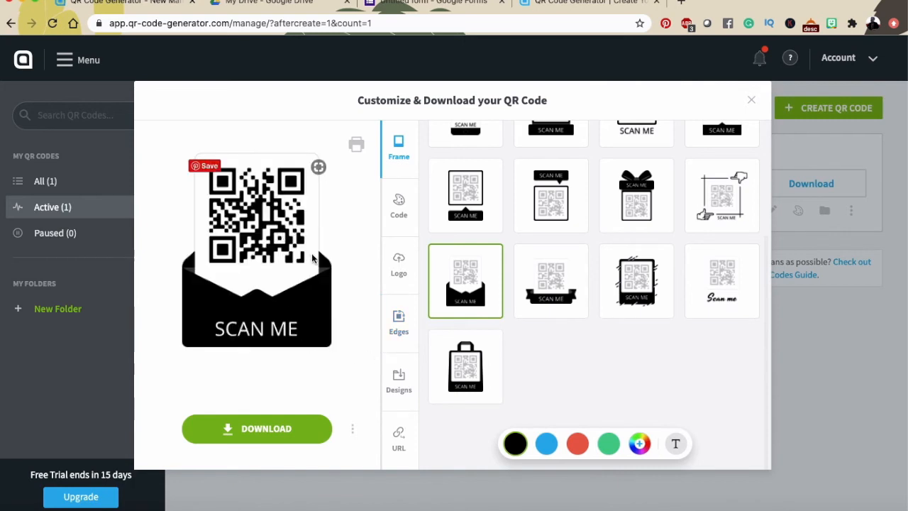
pyautogui.click(576, 445)
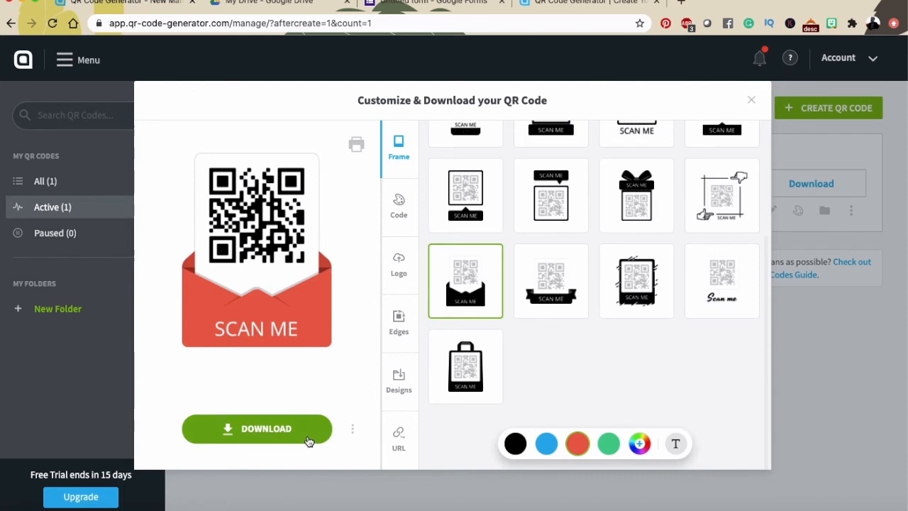
pyautogui.click(309, 441)
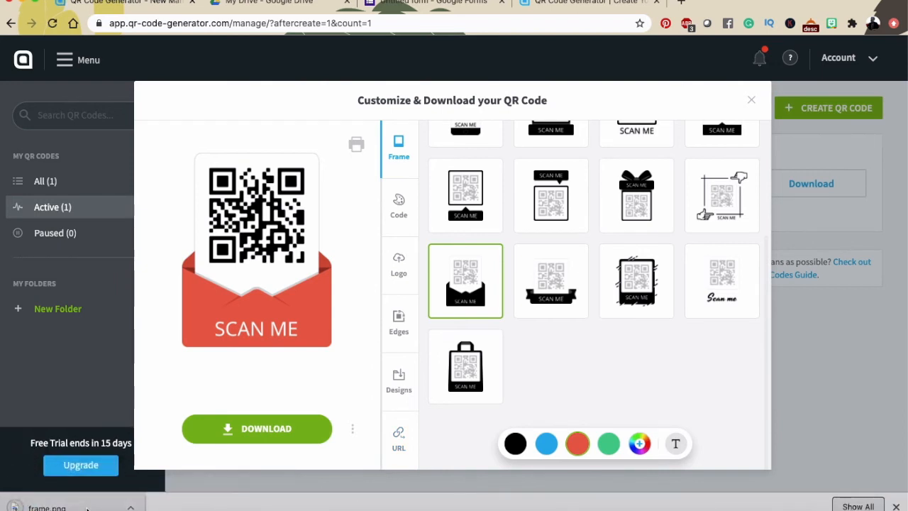
pyautogui.click(87, 508)
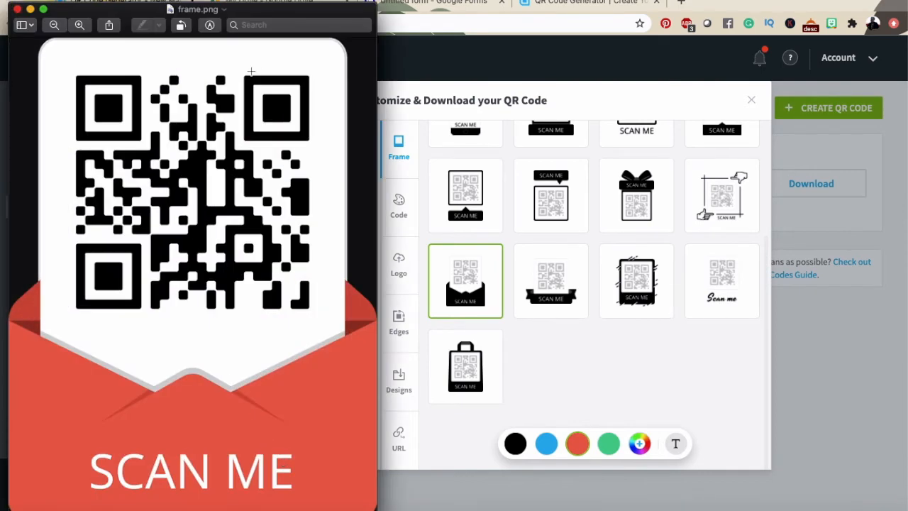
# Center the frame.png preview window to inspect it, then return to the Google Forms editor
pyautogui.moveTo(288, 10); pyautogui.dragTo(458, 0)
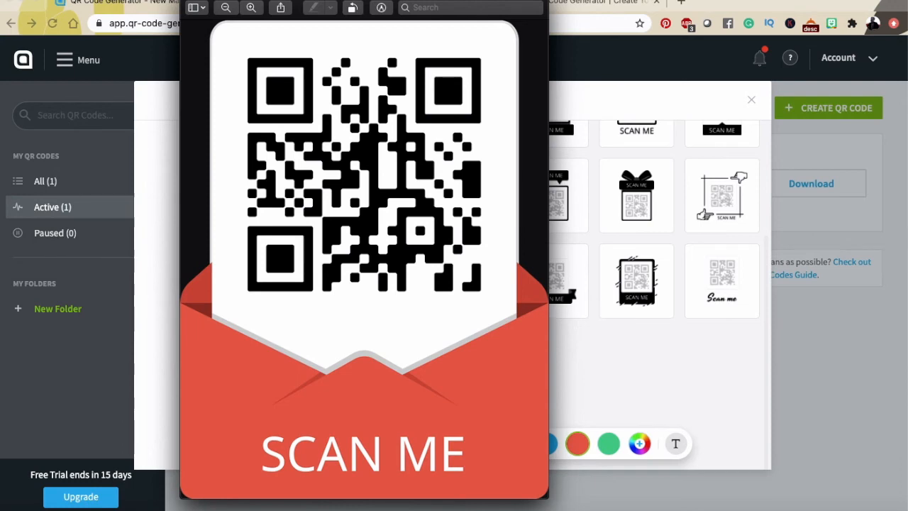
pyautogui.moveTo(463, 0); pyautogui.dragTo(465, 2)
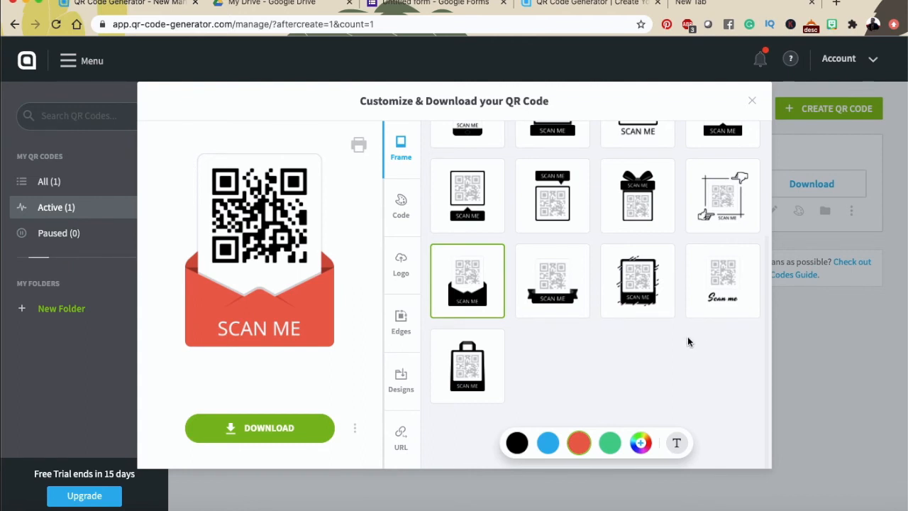
pyautogui.click(434, 4)
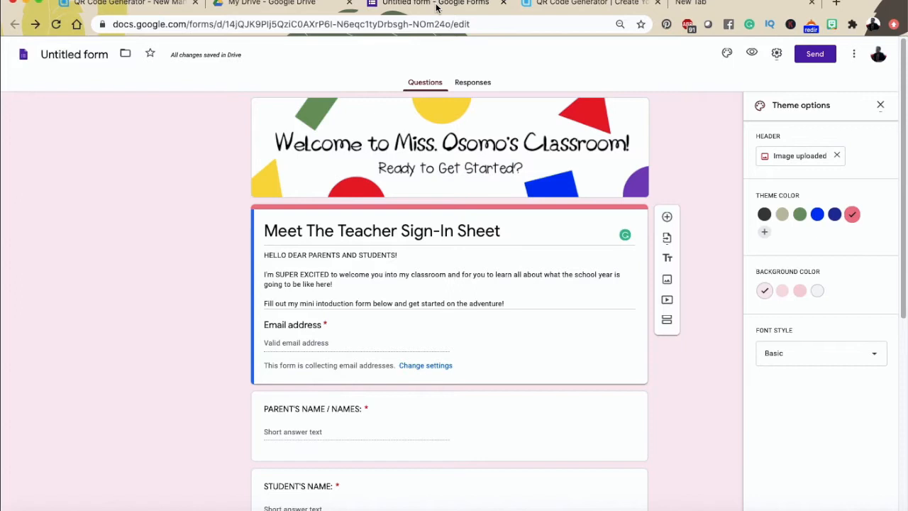
pyautogui.click(775, 57)
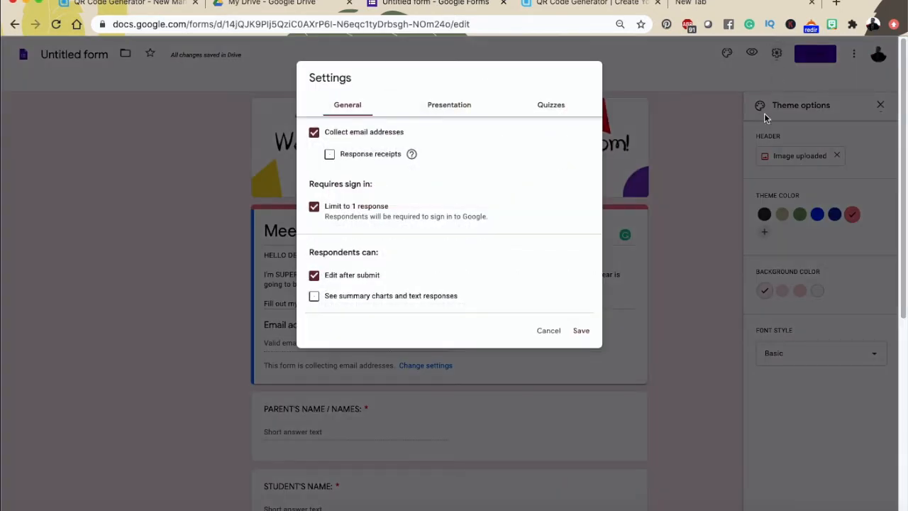
pyautogui.click(454, 111)
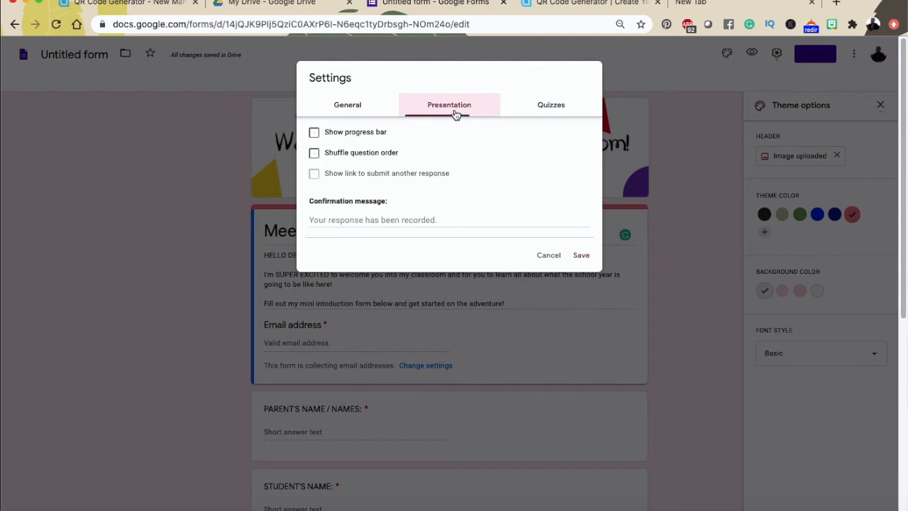
pyautogui.rightClick(424, 220)
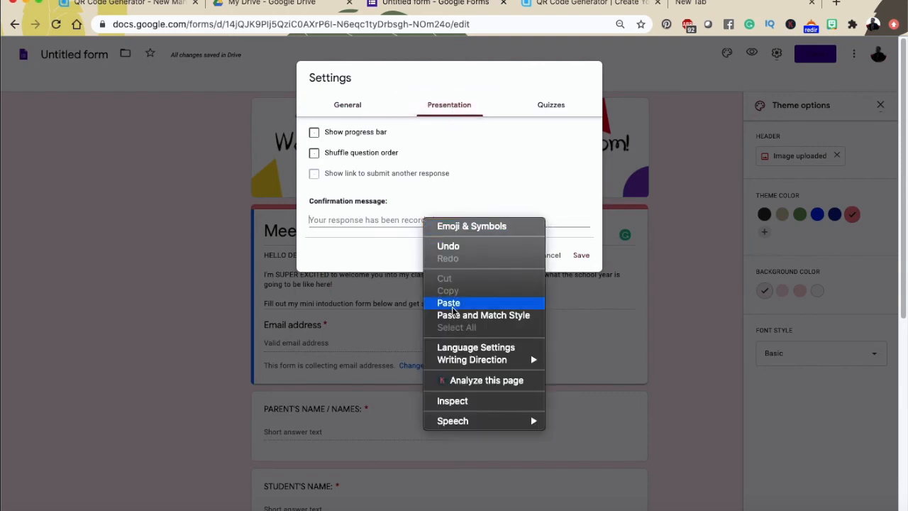
pyautogui.click(452, 309)
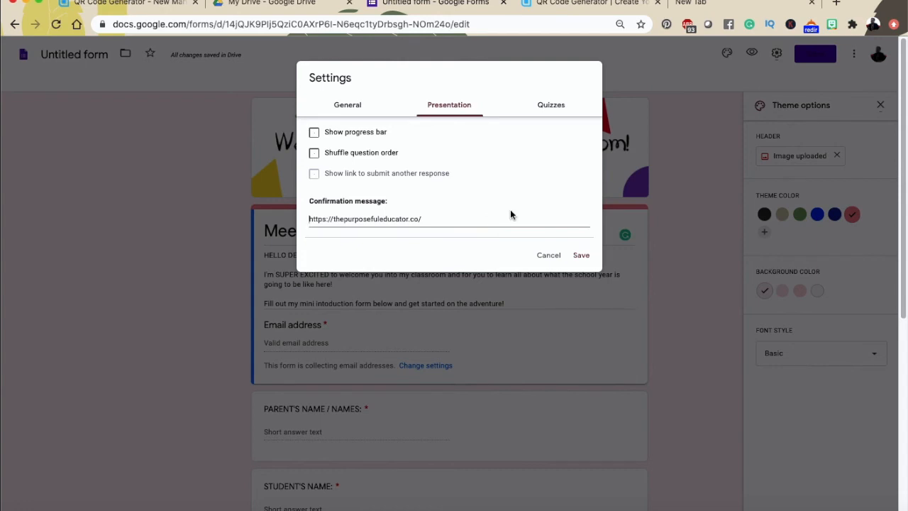
pyautogui.write('Click here')
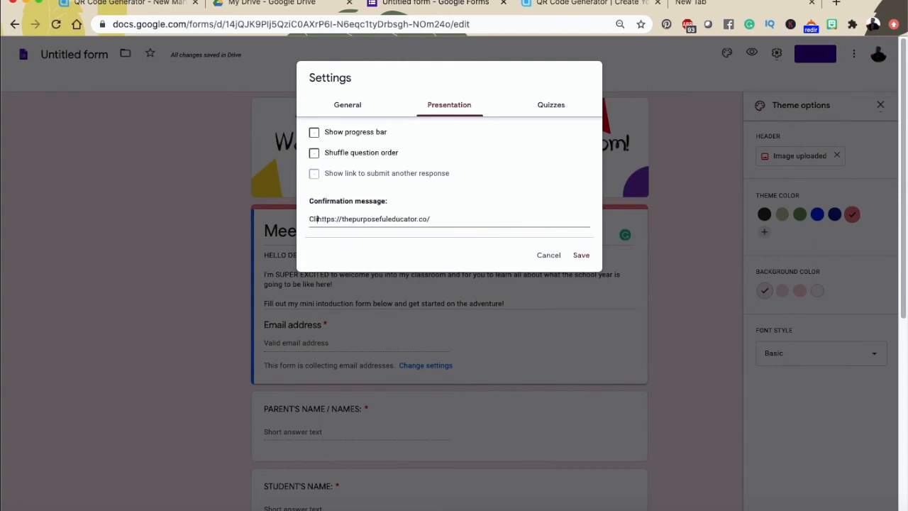
pyautogui.write(' to access m')
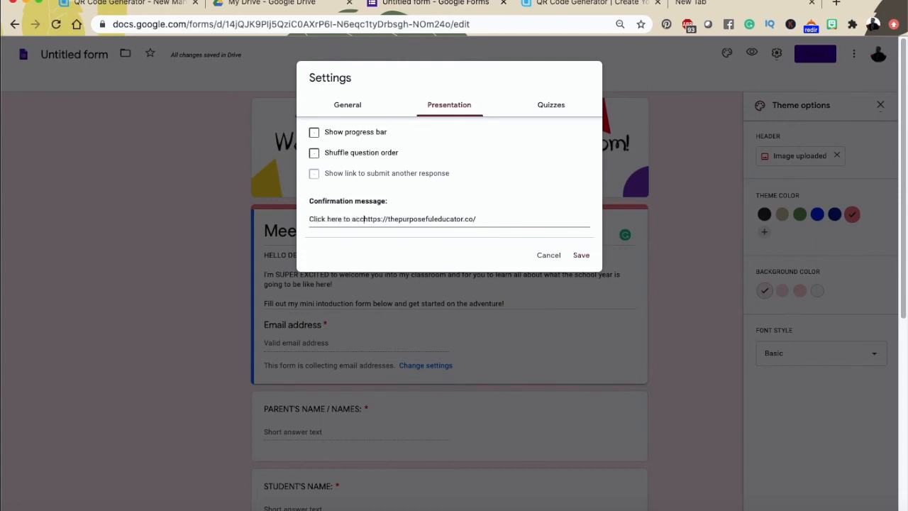
pyautogui.write('y classroom')
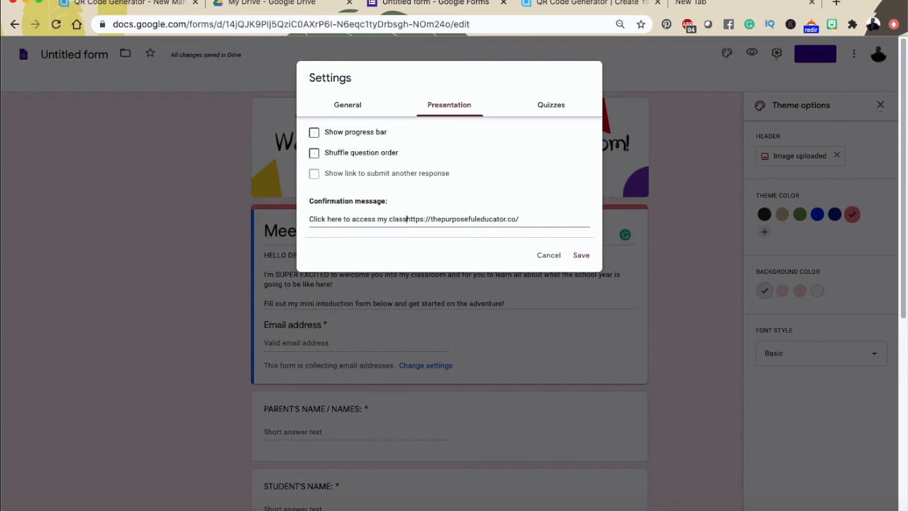
pyautogui.write('!')
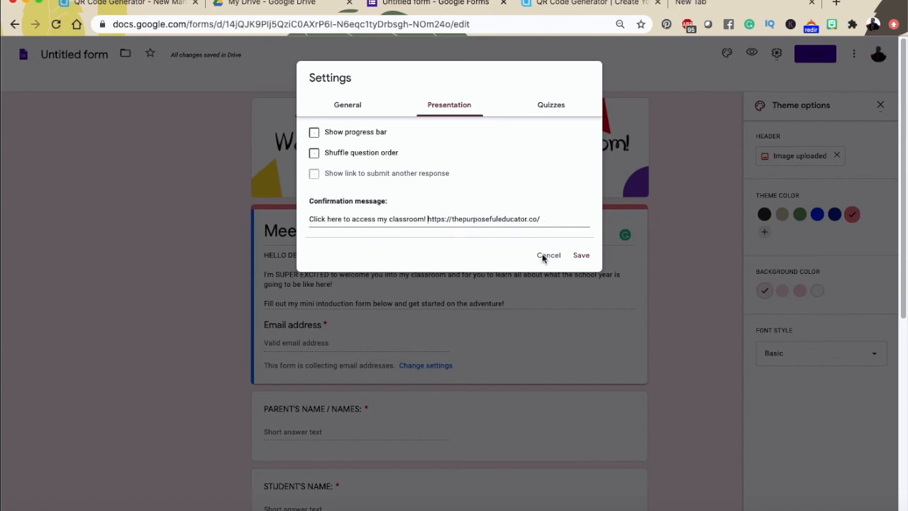
pyautogui.click(585, 259)
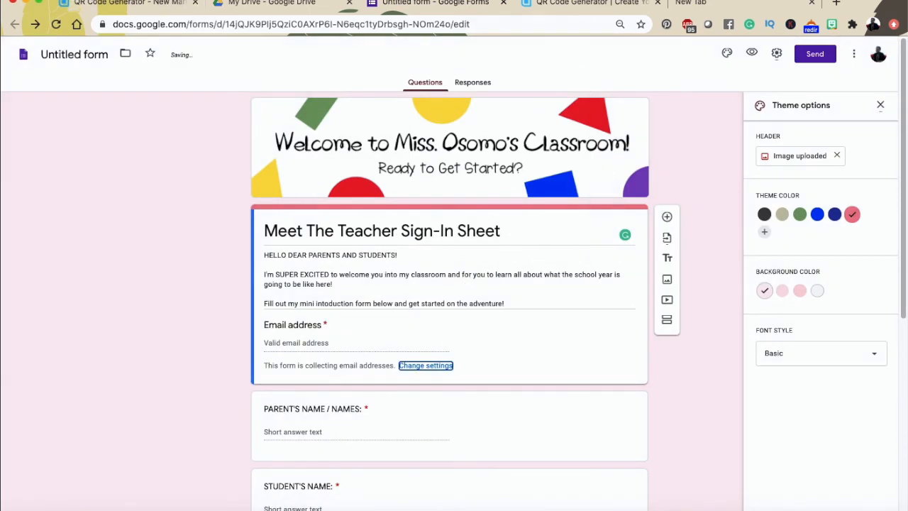
pyautogui.click(148, 8)
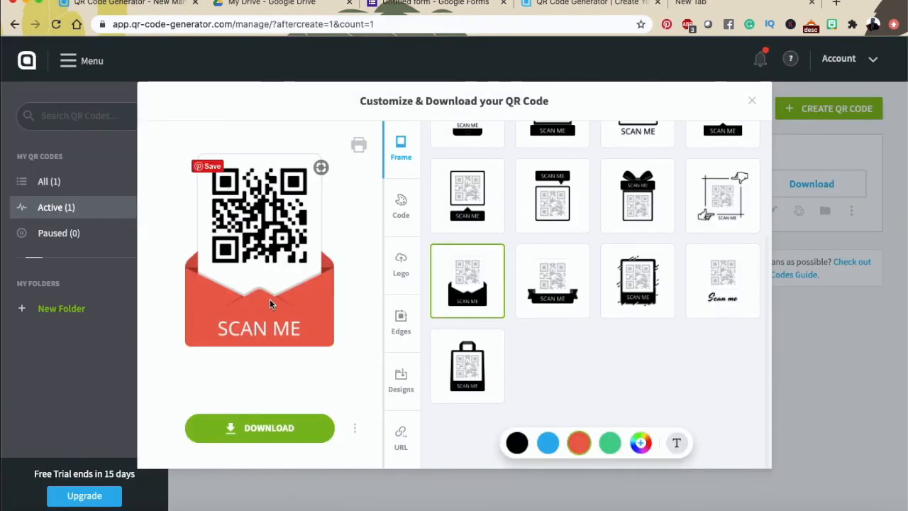